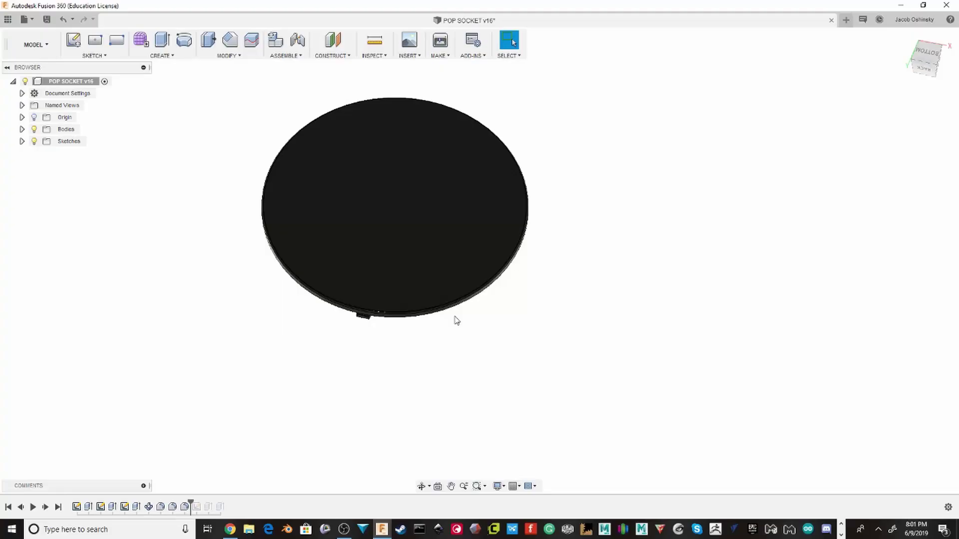
Step: Orbit and zoom around the black disc to inspect it from several angles, including its underside
{"action": "middle_click_drag", "start_coordinate": [457, 320], "coordinate": [399, 128], "text": "shift"}
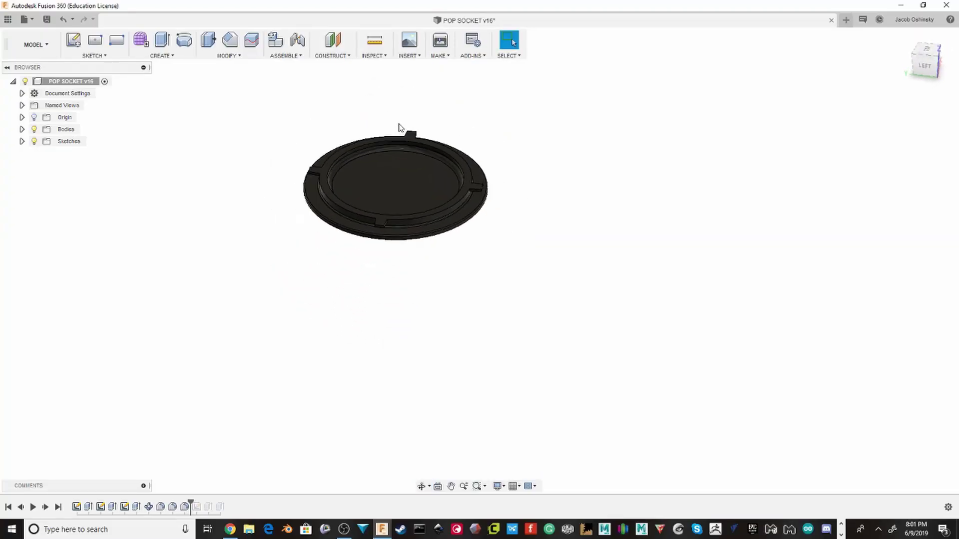
{"action": "scroll", "coordinate": [437, 282], "scroll_direction": "up", "scroll_amount": 5}
{"action": "middle_click_drag", "start_coordinate": [436, 283], "coordinate": [541, 342], "text": "shift"}
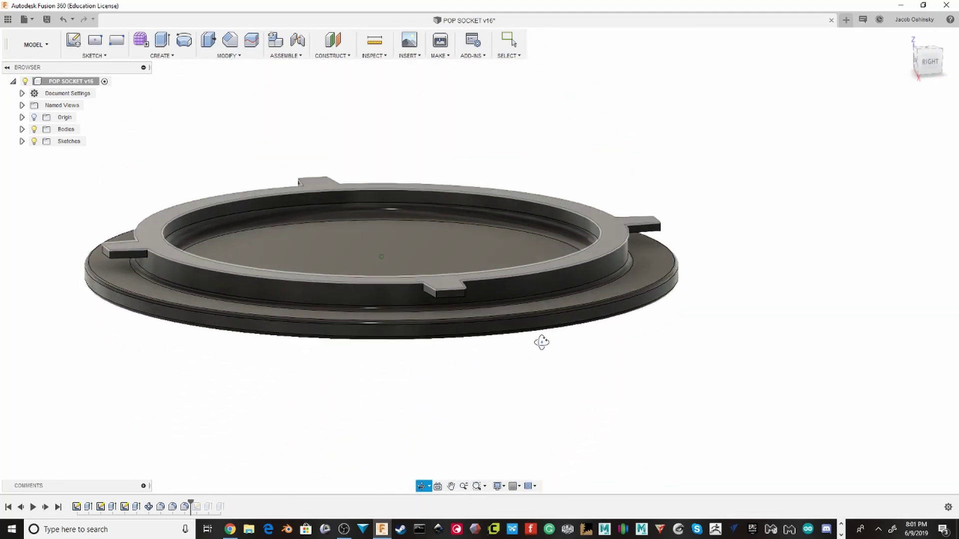
{"action": "key", "text": "Escape"}
{"action": "scroll", "coordinate": [454, 278], "scroll_direction": "up", "scroll_amount": 4}
{"action": "scroll", "coordinate": [454, 328], "scroll_direction": "down", "scroll_amount": 6}
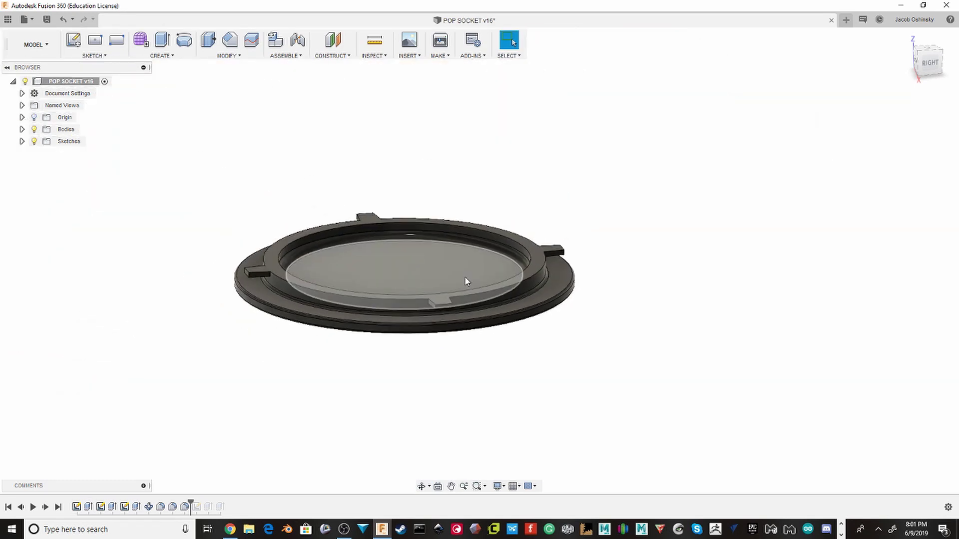
{"action": "middle_click_drag", "start_coordinate": [465, 281], "coordinate": [246, 304], "text": "shift"}
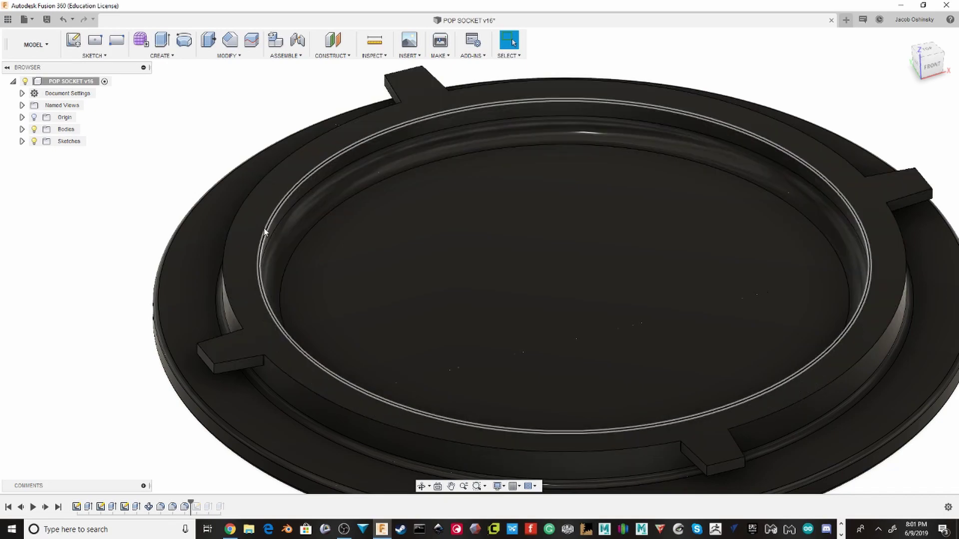
{"action": "scroll", "coordinate": [329, 277], "scroll_direction": "up", "scroll_amount": 2}
{"action": "middle_click_drag", "start_coordinate": [330, 284], "coordinate": [376, 280], "text": "shift"}
{"action": "scroll", "coordinate": [376, 259], "scroll_direction": "down", "scroll_amount": 5}
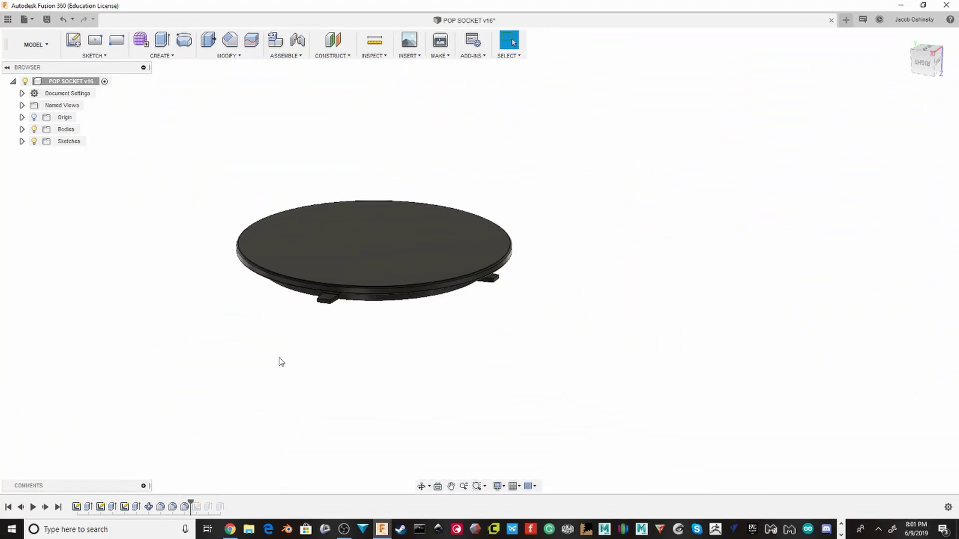
{"action": "scroll", "coordinate": [277, 278], "scroll_direction": "up", "scroll_amount": 3}
{"action": "middle_click_drag", "start_coordinate": [295, 269], "coordinate": [344, 125], "text": "shift"}
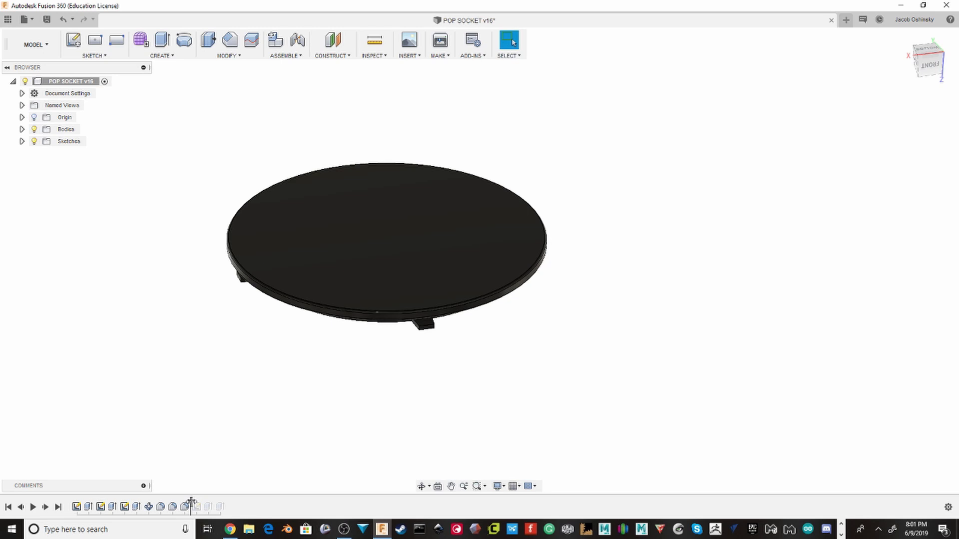
Step: Roll the timeline to the end so the red lettering and arcs appear inlaid in the top face
{"action": "left_click_drag", "start_coordinate": [231, 501], "coordinate": [227, 501]}
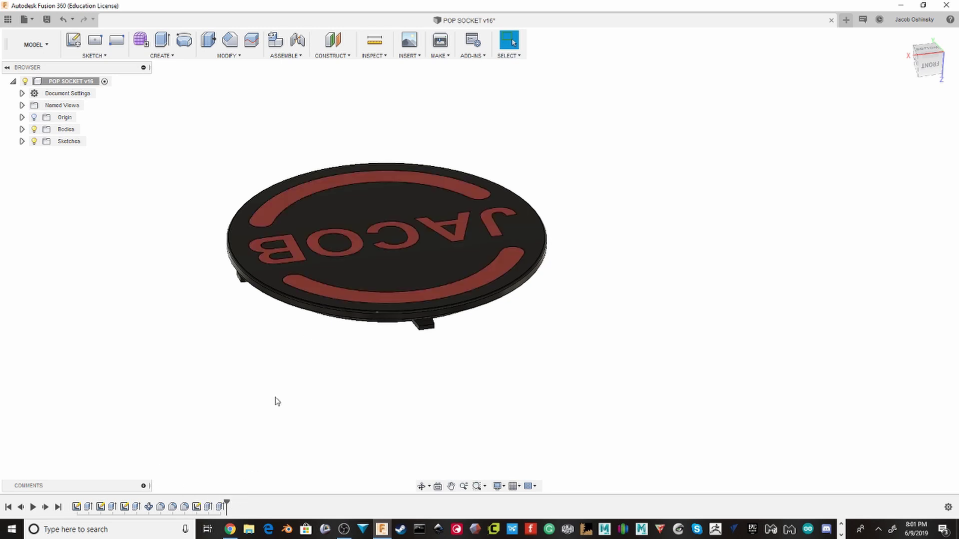
{"action": "mouse_move", "coordinate": [274, 400]}
{"action": "middle_mouse_down", "text": "shift"}
{"action": "mouse_move", "coordinate": [239, 244]}
{"action": "mouse_move", "coordinate": [371, 278]}
{"action": "mouse_move", "coordinate": [403, 227]}
{"action": "middle_mouse_up", "text": "shift"}
{"action": "scroll", "coordinate": [395, 170], "scroll_direction": "up", "scroll_amount": 5}
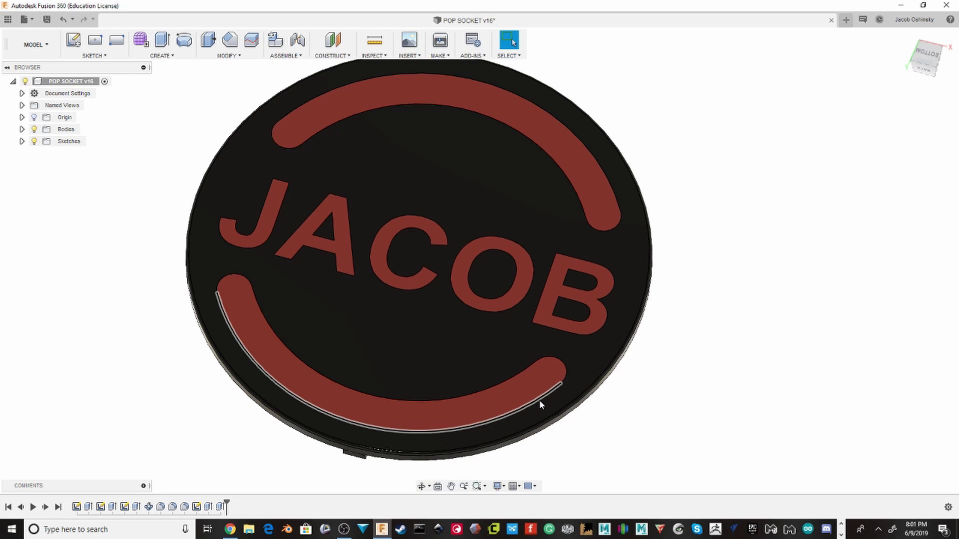
{"action": "middle_click_drag", "start_coordinate": [526, 391], "coordinate": [535, 238], "text": "shift"}
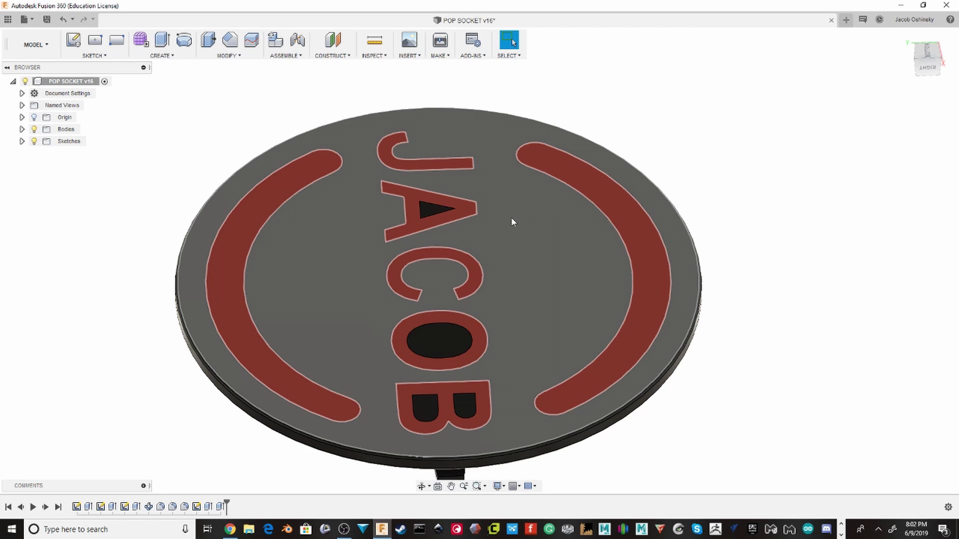
{"action": "middle_click_drag", "start_coordinate": [511, 219], "coordinate": [350, 267], "text": "shift"}
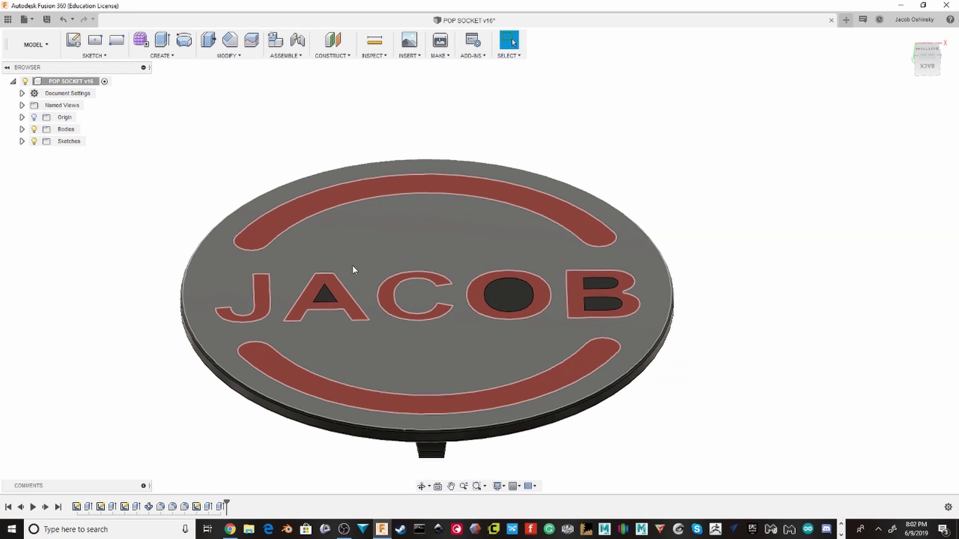
{"action": "scroll", "coordinate": [267, 318], "scroll_direction": "up", "scroll_amount": 2}
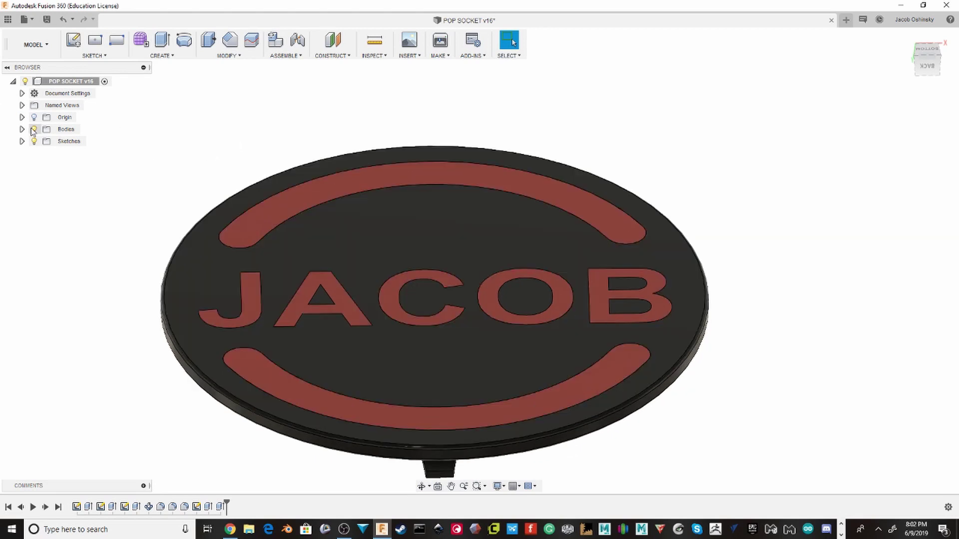
Step: Expand Bodies and briefly hide Body1 to view the red inlays on their own
{"action": "left_click", "coordinate": [74, 141]}
{"action": "left_click", "coordinate": [43, 141]}
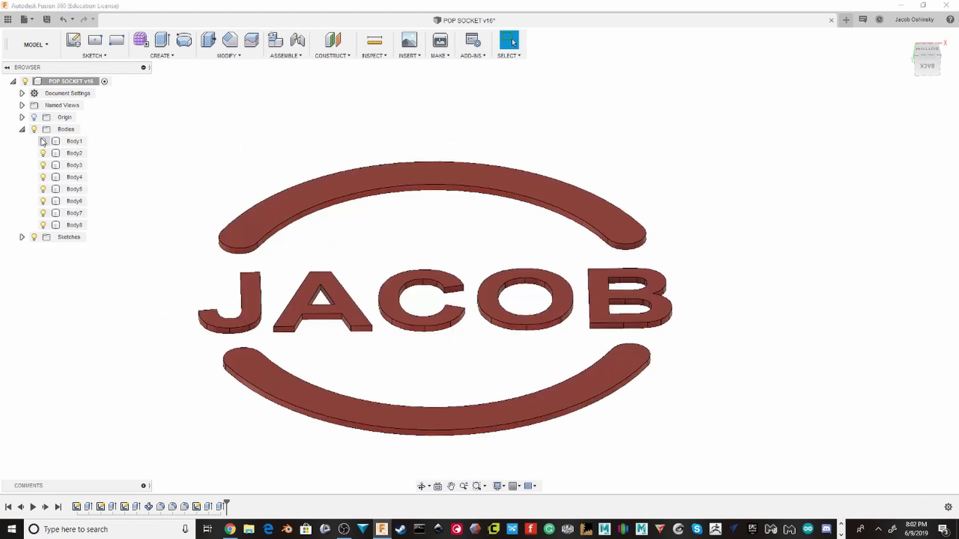
{"action": "left_click", "coordinate": [43, 141]}
{"action": "middle_click_drag", "start_coordinate": [396, 266], "coordinate": [462, 217]}
{"action": "key", "text": "Escape"}
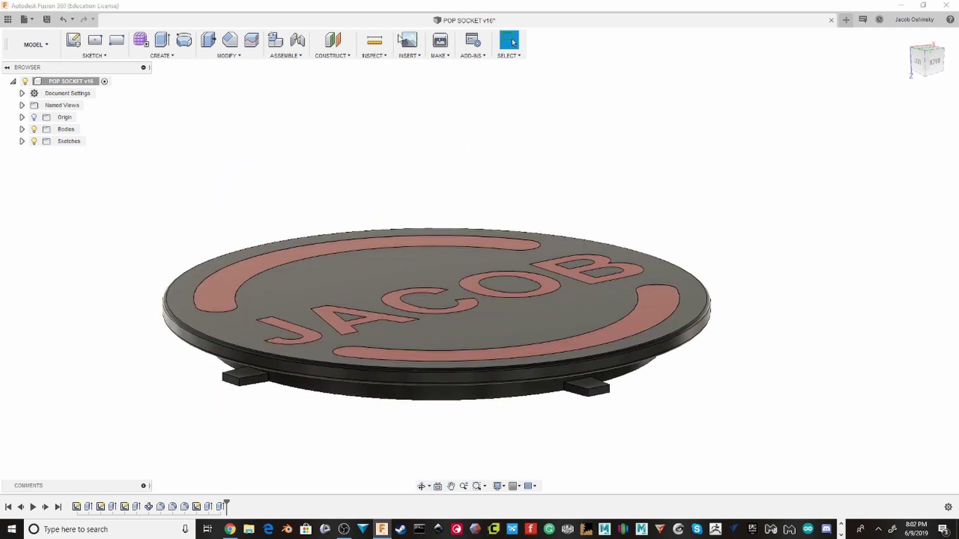
Step: Section the disc through its top face at a 90 deg Z angle, viewed from the back
{"action": "mouse_move", "coordinate": [439, 60]}
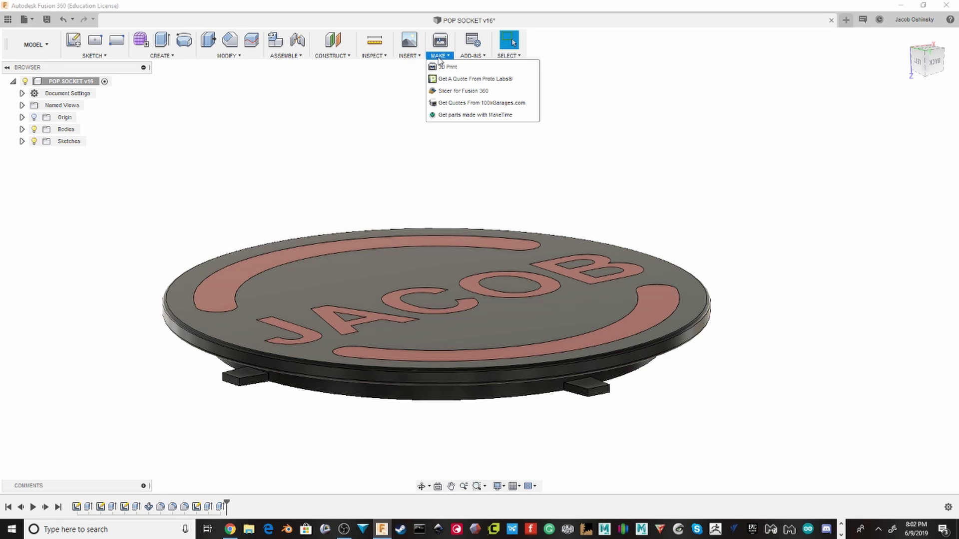
{"action": "mouse_move", "coordinate": [376, 56]}
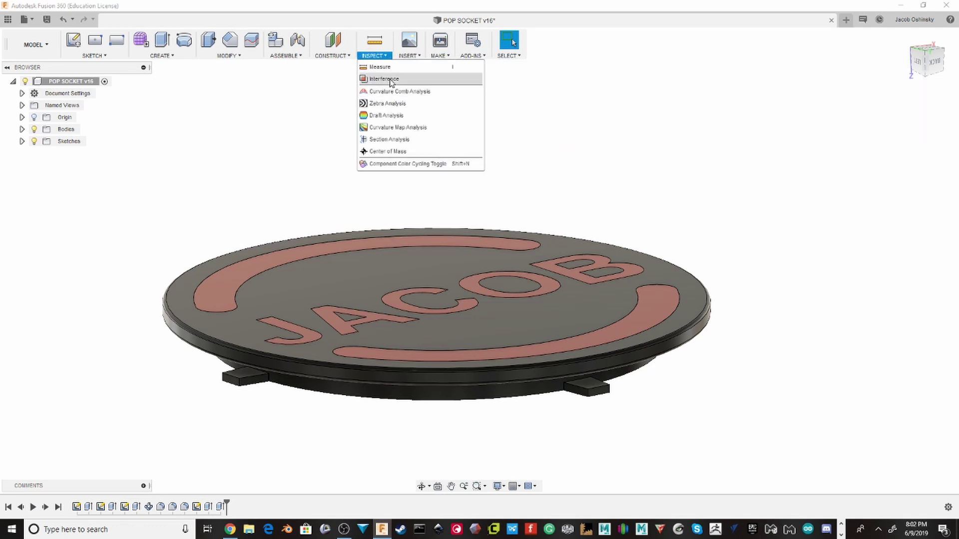
{"action": "left_click", "coordinate": [389, 140]}
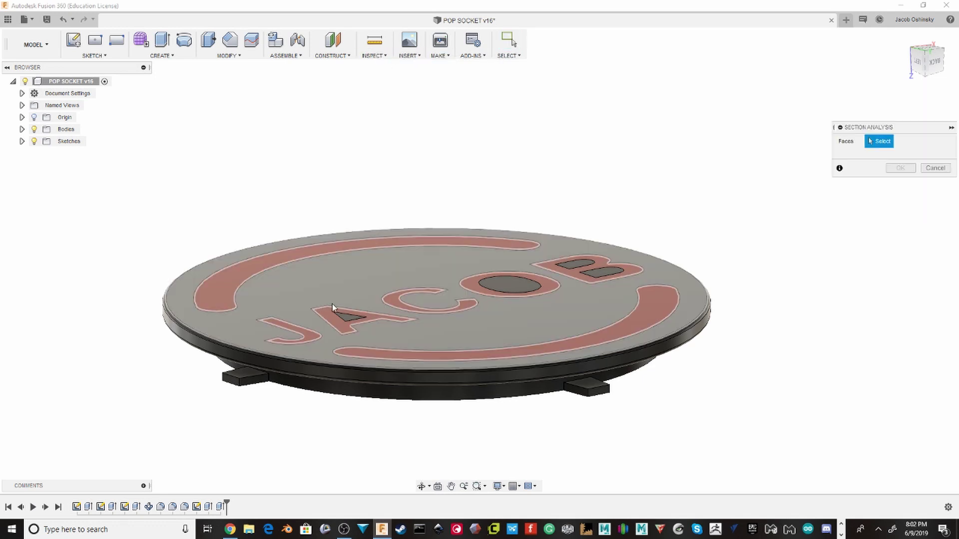
{"action": "scroll", "coordinate": [358, 258], "scroll_direction": "up", "scroll_amount": 2}
{"action": "middle_click_drag", "start_coordinate": [286, 346], "coordinate": [222, 396], "text": "shift"}
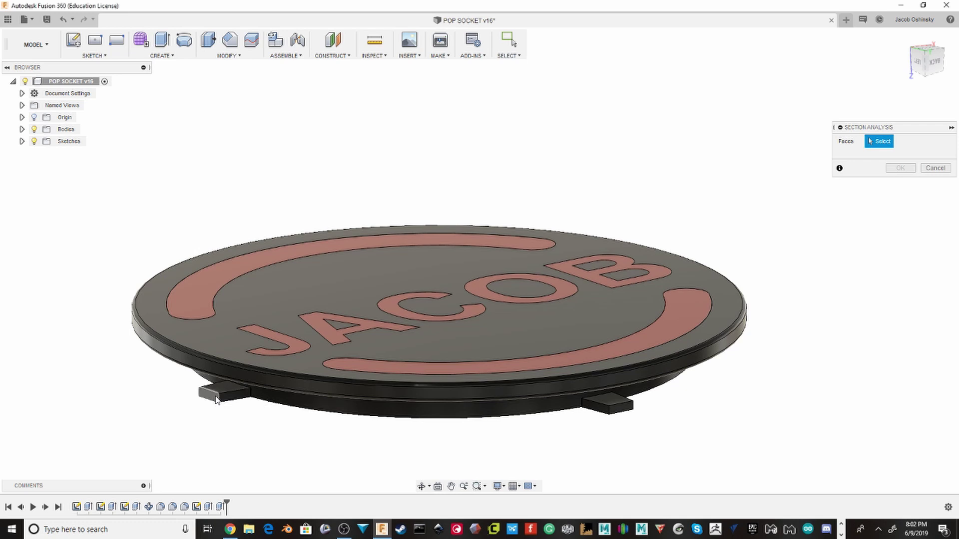
{"action": "left_click", "coordinate": [420, 340]}
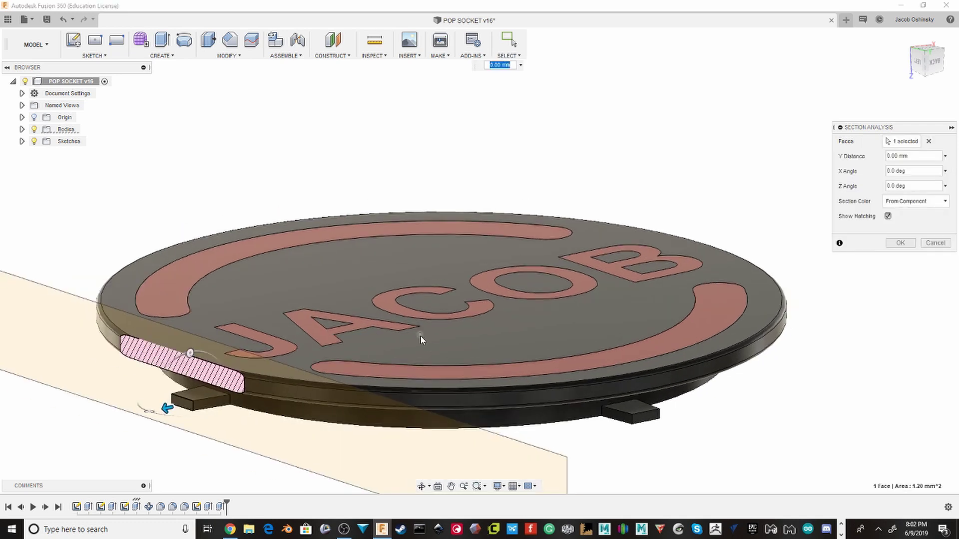
{"action": "mouse_move", "coordinate": [190, 352]}
{"action": "left_mouse_down"}
{"action": "mouse_move", "coordinate": [150, 405]}
{"action": "mouse_move", "coordinate": [140, 399]}
{"action": "mouse_move", "coordinate": [231, 401]}
{"action": "mouse_move", "coordinate": [209, 411]}
{"action": "left_mouse_up"}
{"action": "mouse_move", "coordinate": [418, 362]}
{"action": "middle_mouse_down", "text": "shift"}
{"action": "mouse_move", "coordinate": [437, 364]}
{"action": "mouse_move", "coordinate": [412, 370]}
{"action": "middle_mouse_up", "text": "shift"}
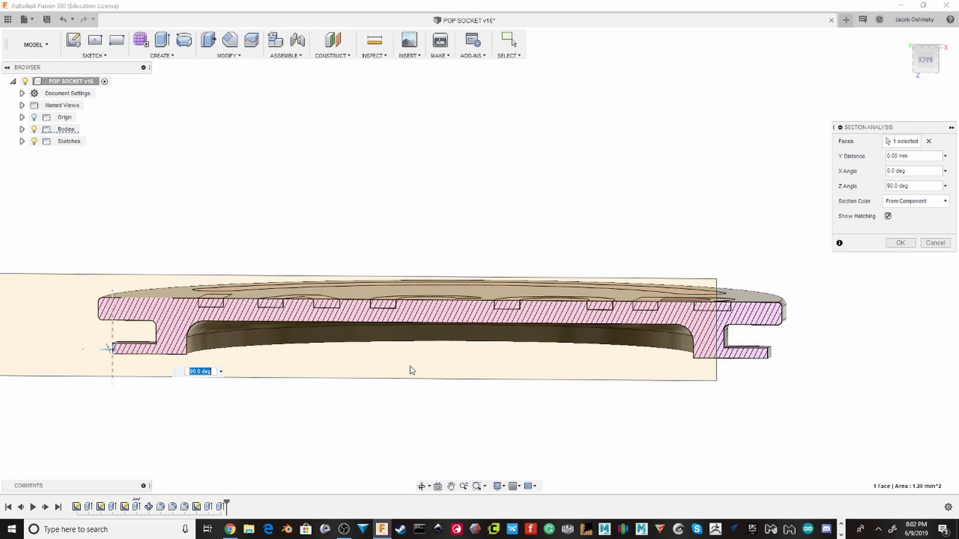
Step: Cancel the section analysis and orbit to a low front view of the whole disc
{"action": "key", "text": "Escape"}
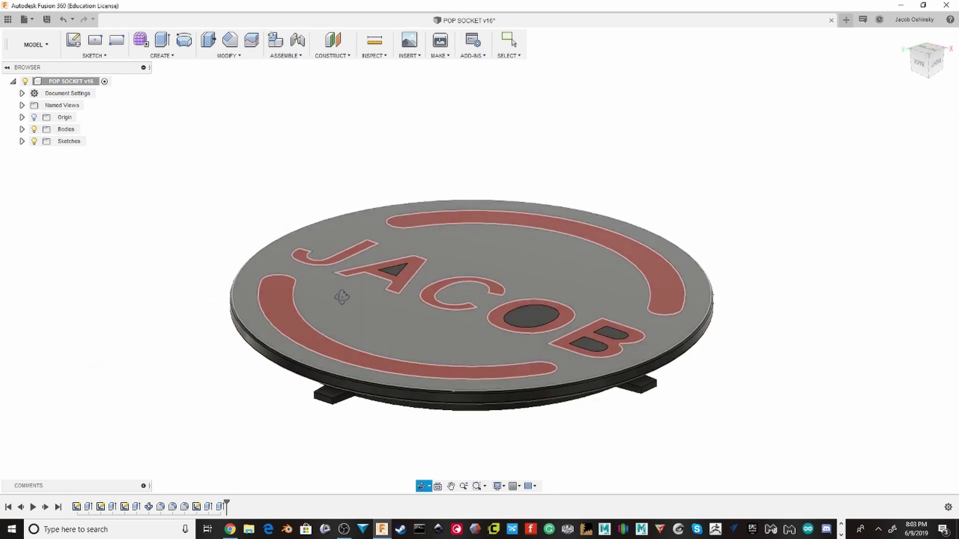
{"action": "middle_click_drag", "start_coordinate": [411, 371], "coordinate": [618, 379], "text": "shift"}
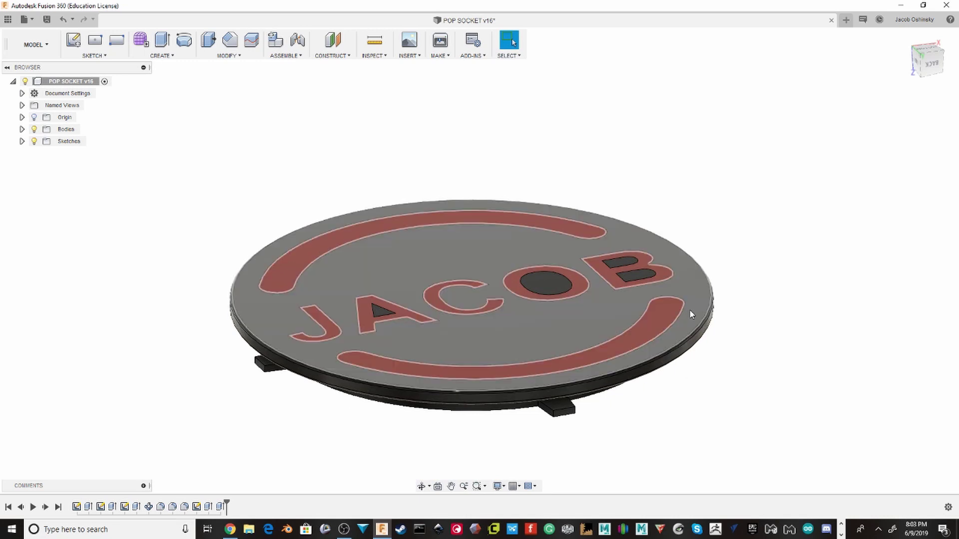
{"action": "scroll", "coordinate": [579, 236], "scroll_direction": "up", "scroll_amount": 2}
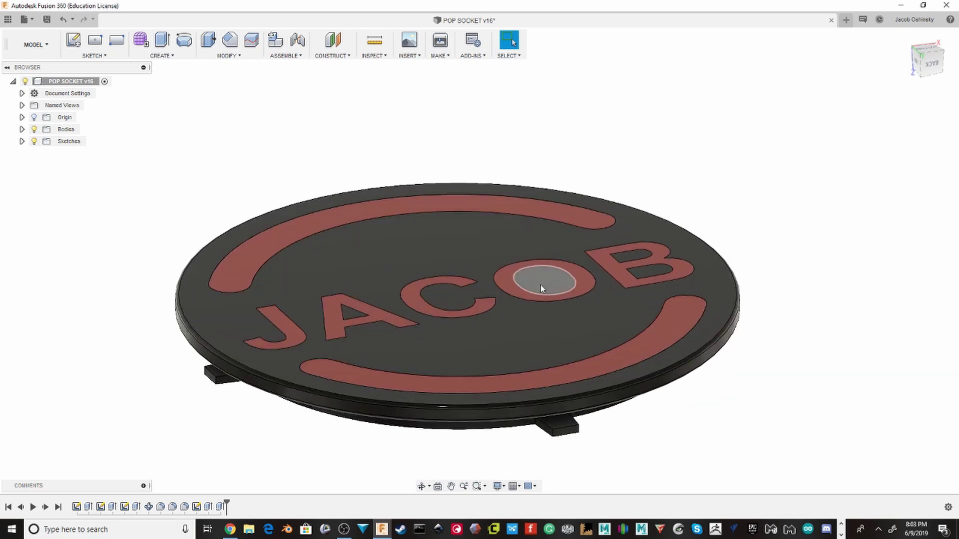
{"action": "middle_click_drag", "start_coordinate": [424, 310], "coordinate": [769, 277], "text": "shift"}
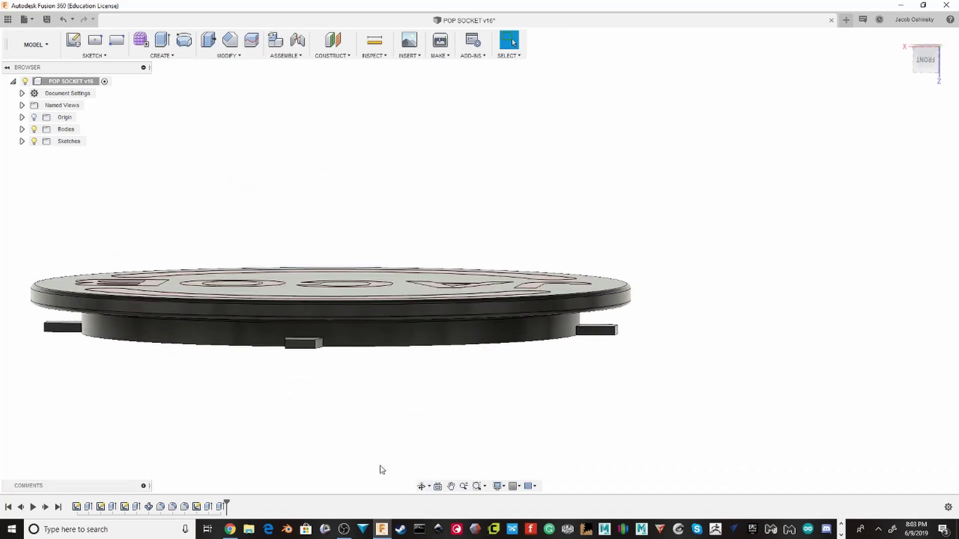